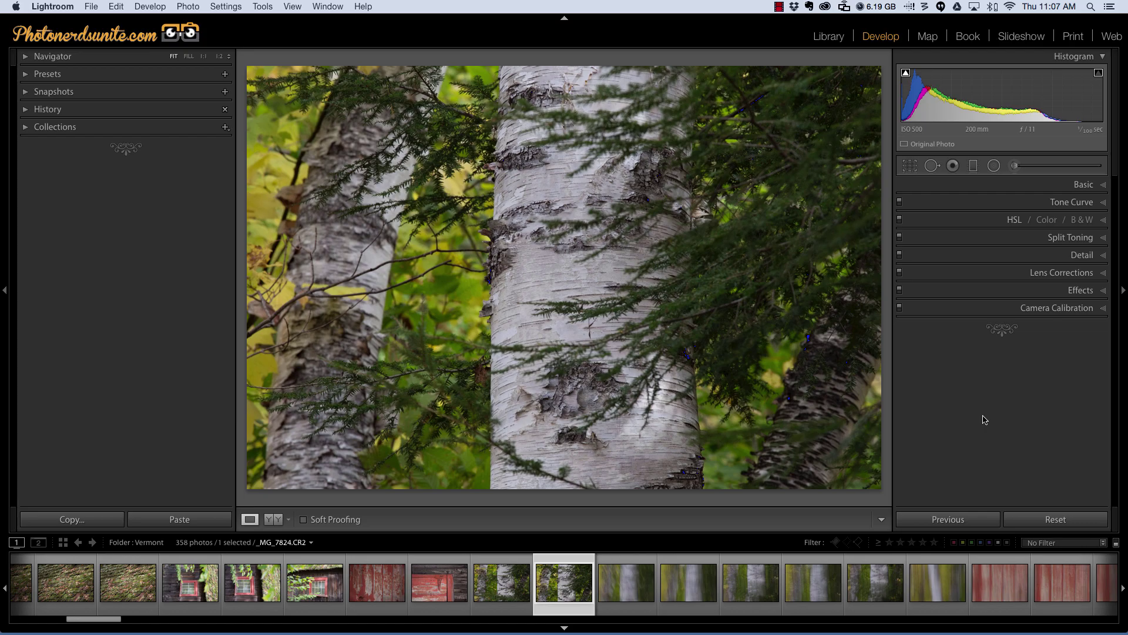
Step: Hide the side panels and set a new adjustment brush to size, flow and density 100 with Auto Mask
key(super+shift+f)
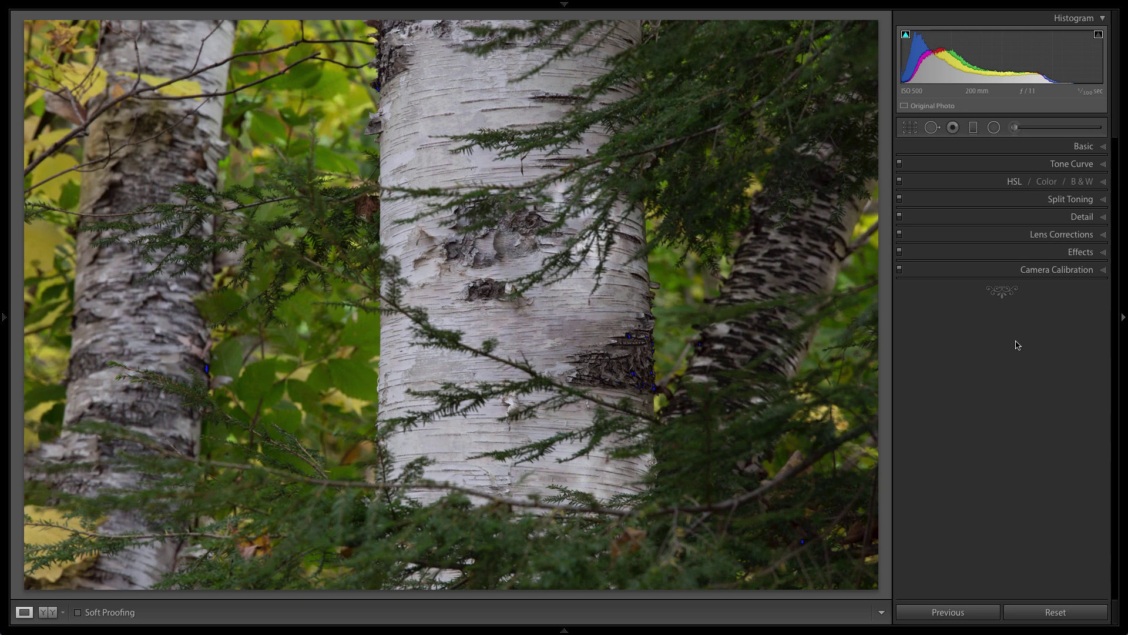
click(1015, 128)
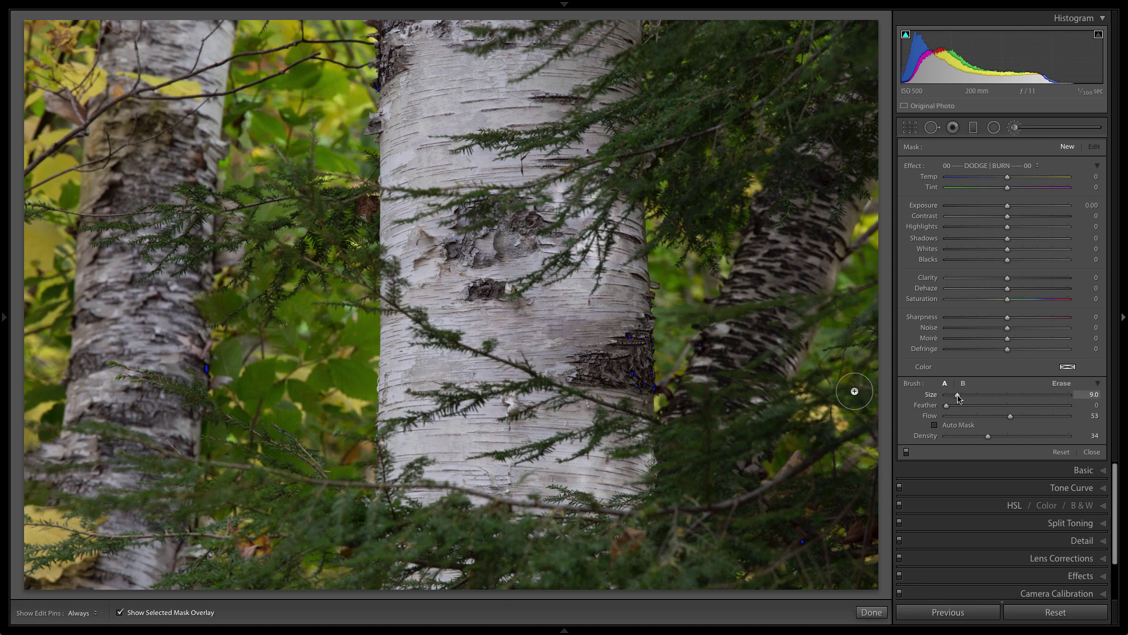
drag(957, 397, 1081, 401)
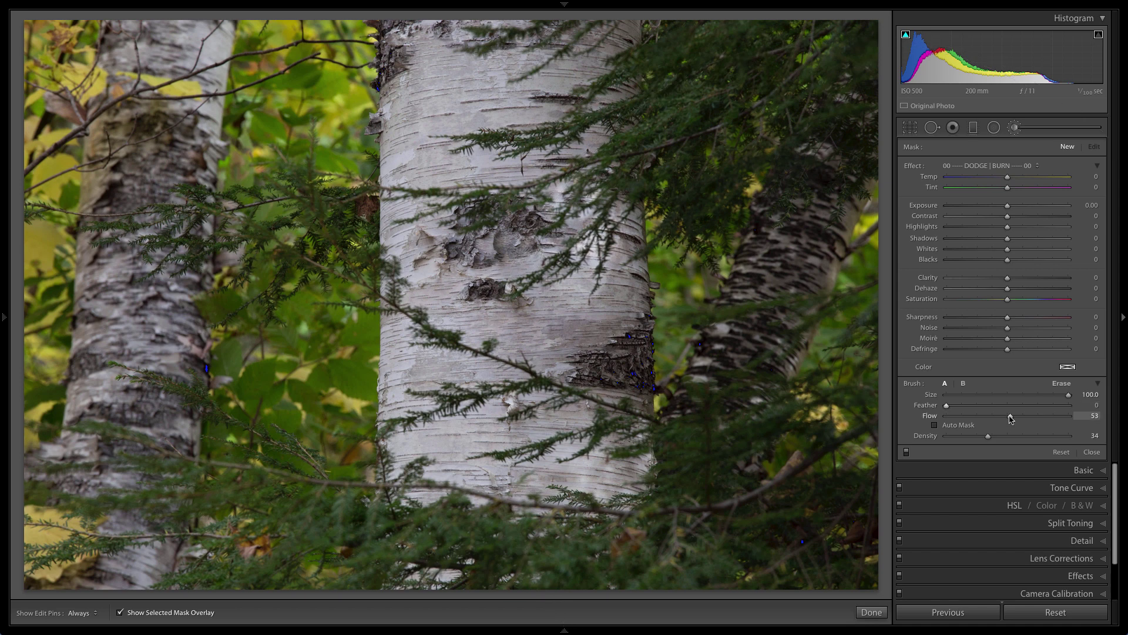
drag(1011, 417, 1072, 419)
drag(990, 438, 1065, 439)
click(936, 427)
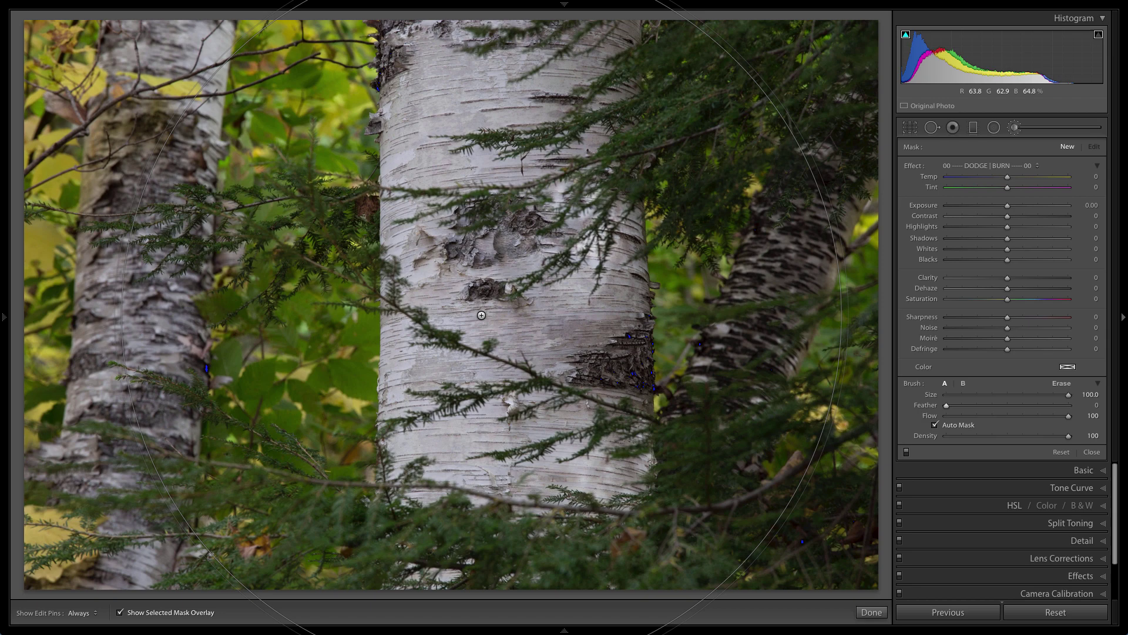
Step: Show the left panel again and settle the Navigator zoom at 1:8 to see the whole birch photo
click(5, 320)
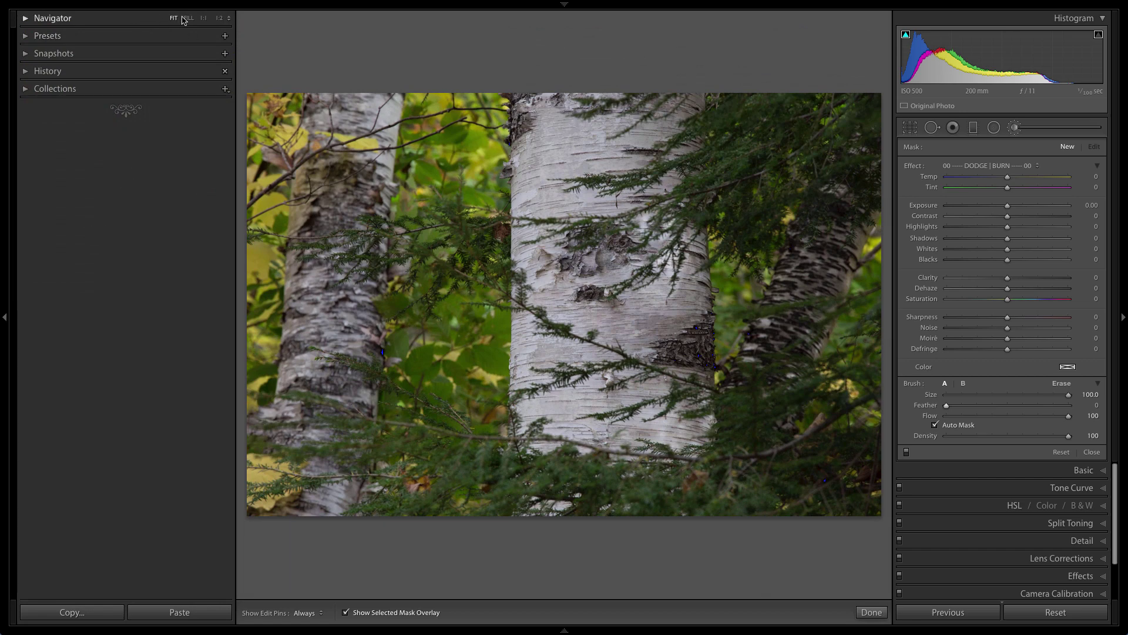
click(229, 19)
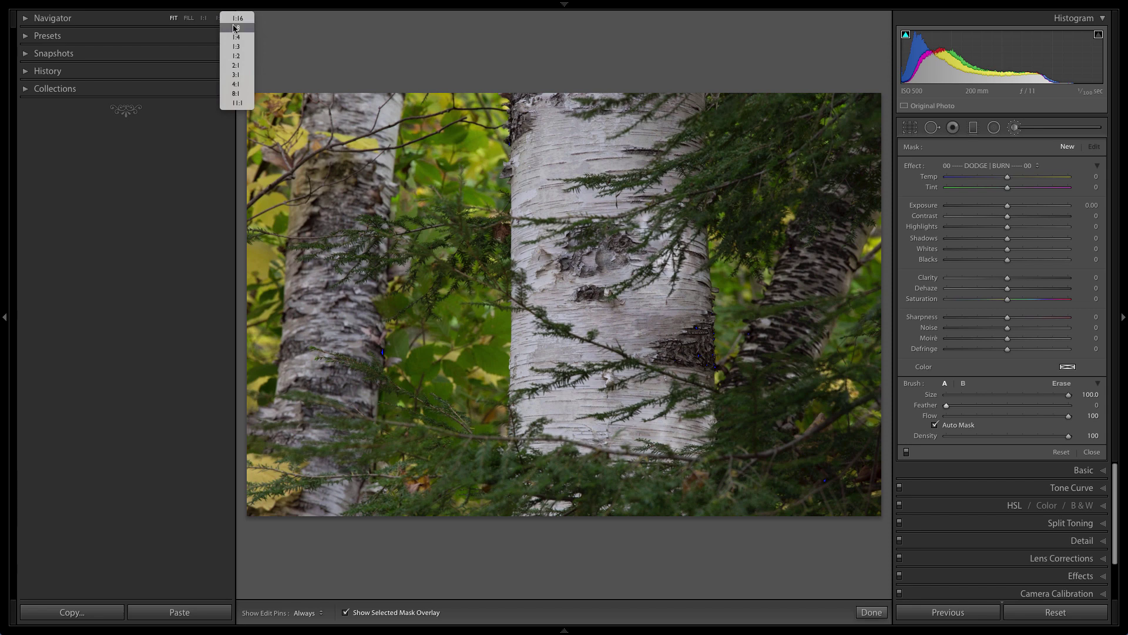
click(234, 27)
click(229, 19)
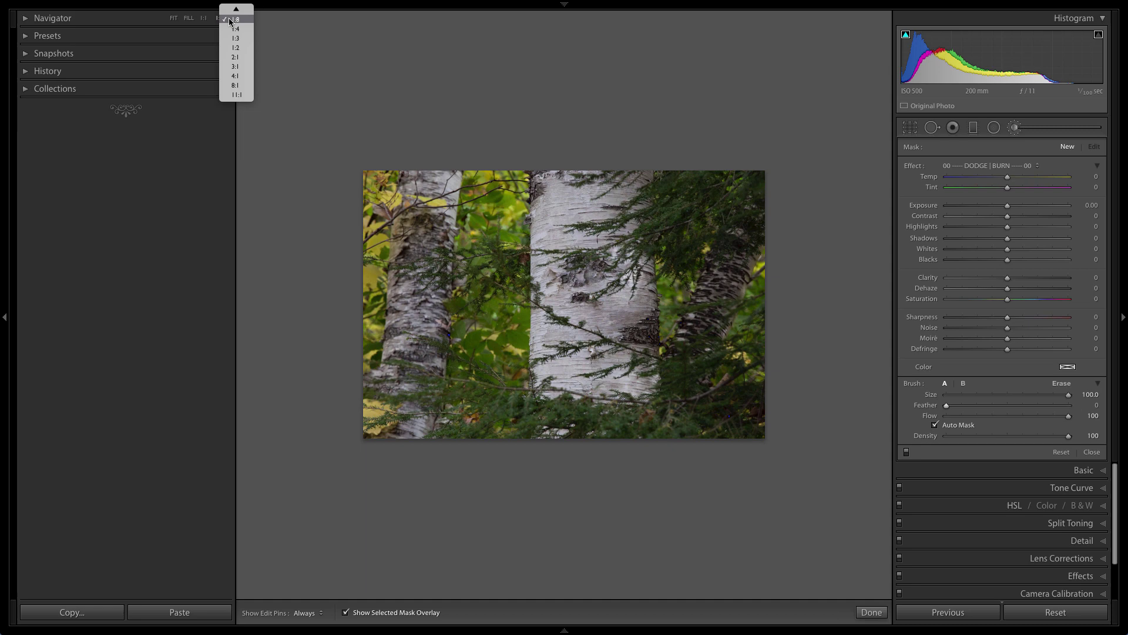
click(235, 28)
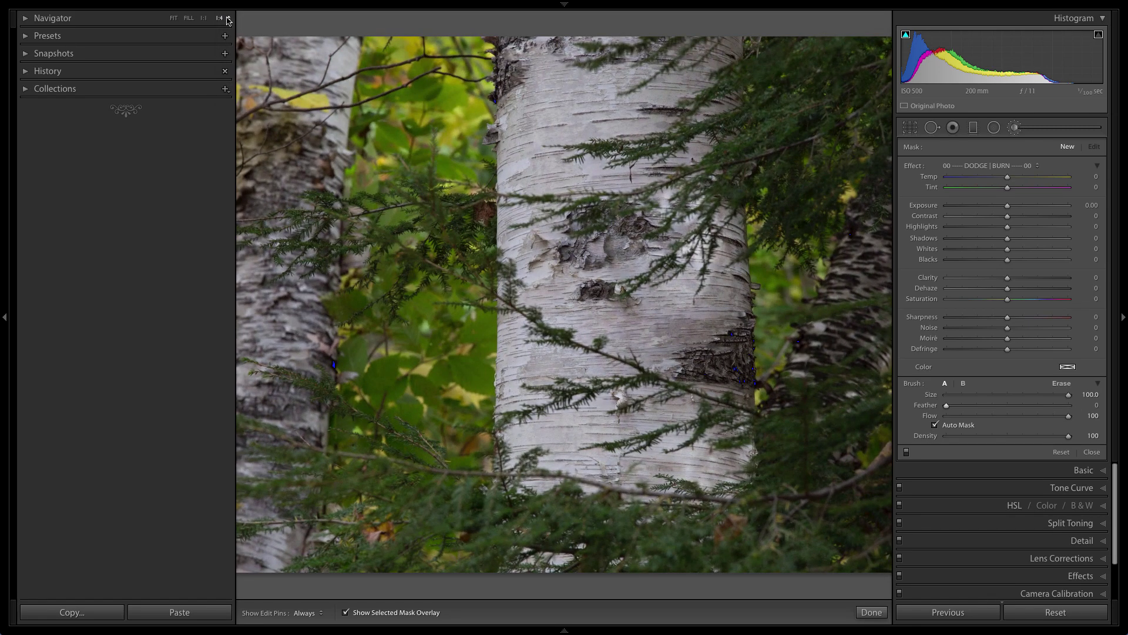
click(229, 19)
click(234, 7)
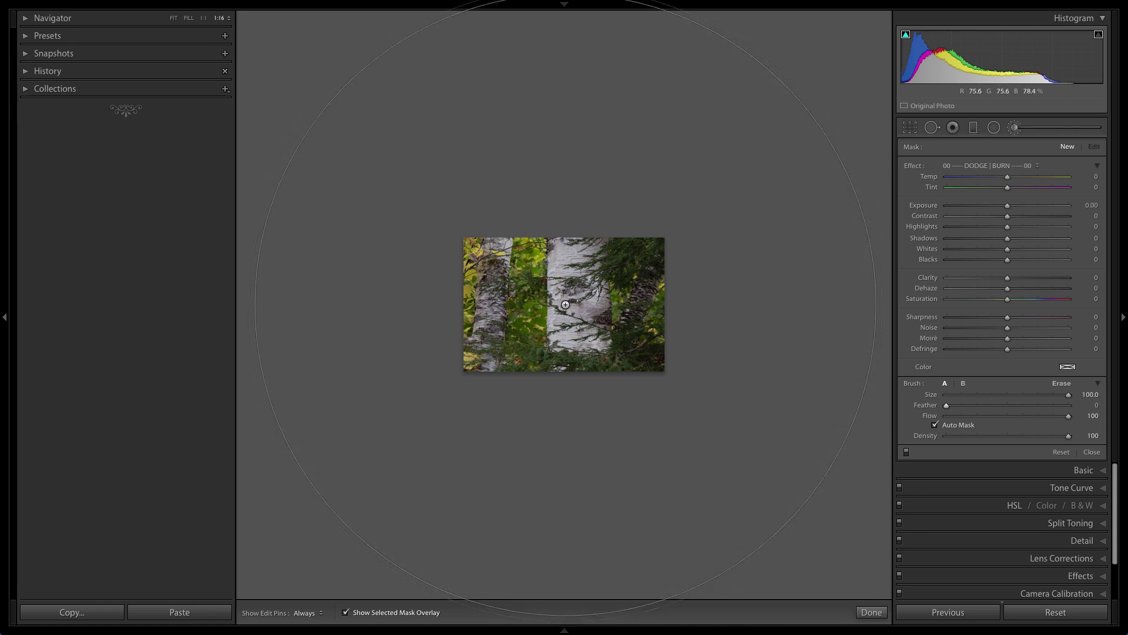
click(228, 18)
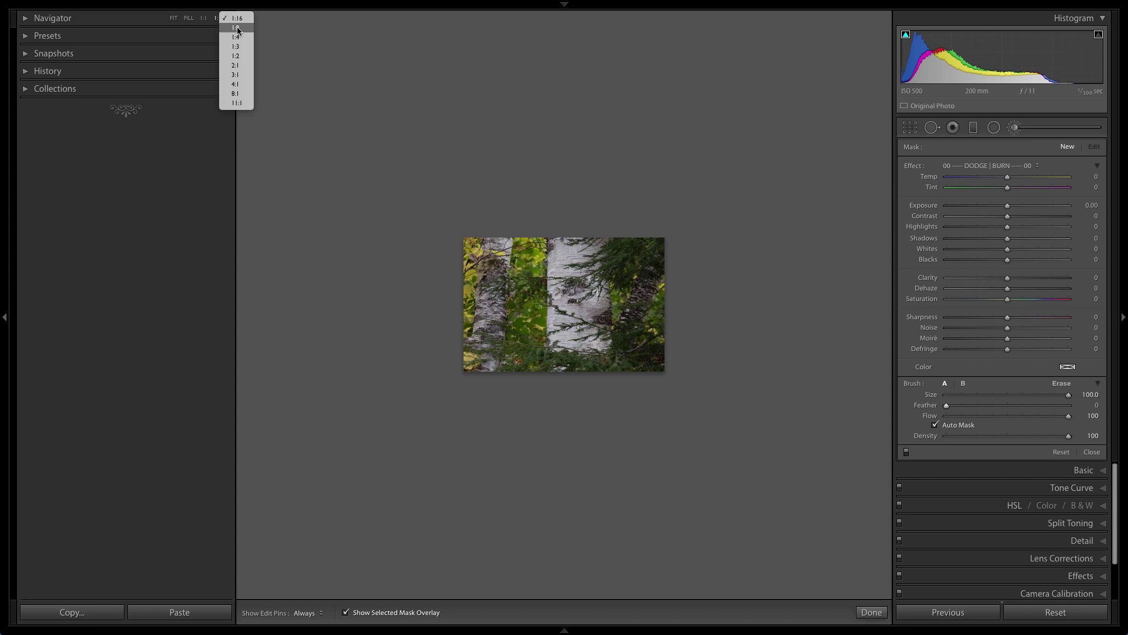
click(238, 28)
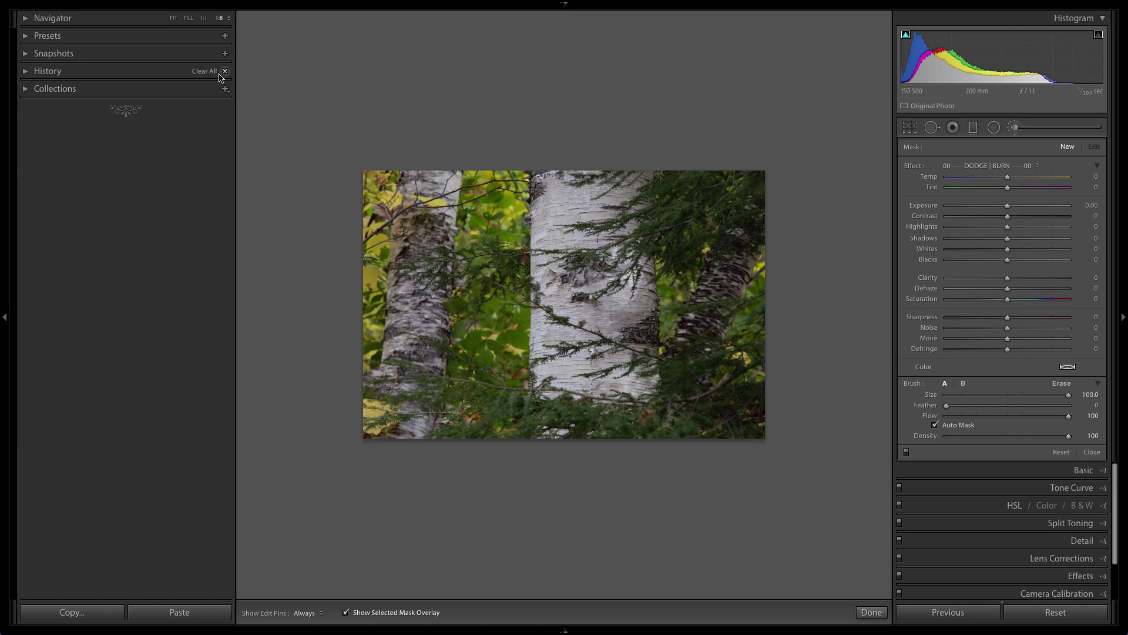
click(228, 23)
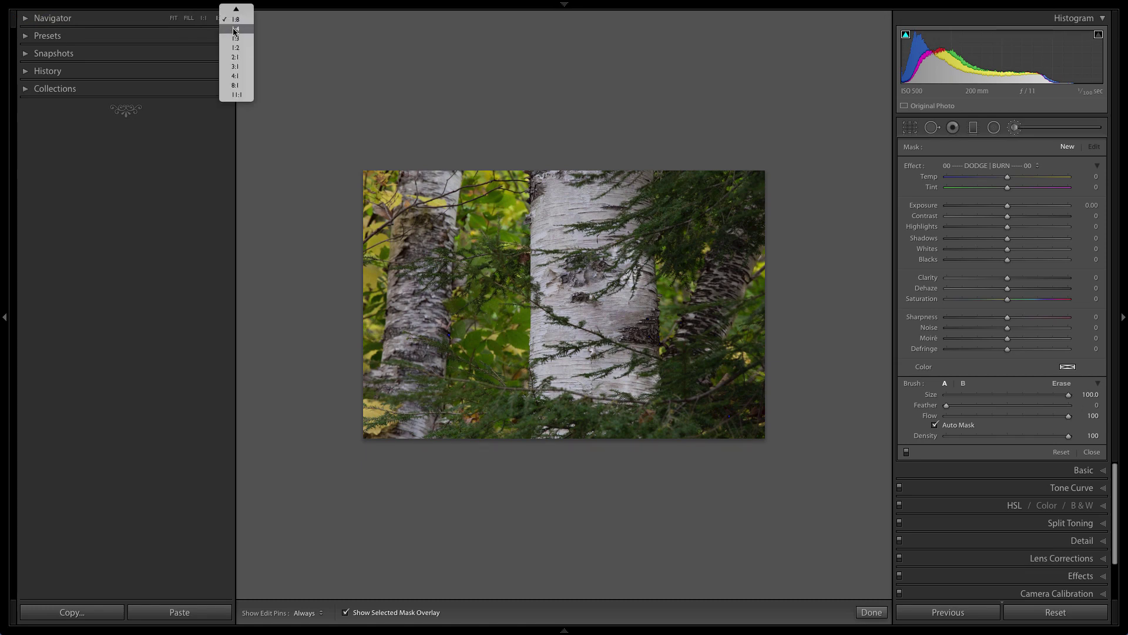
click(236, 29)
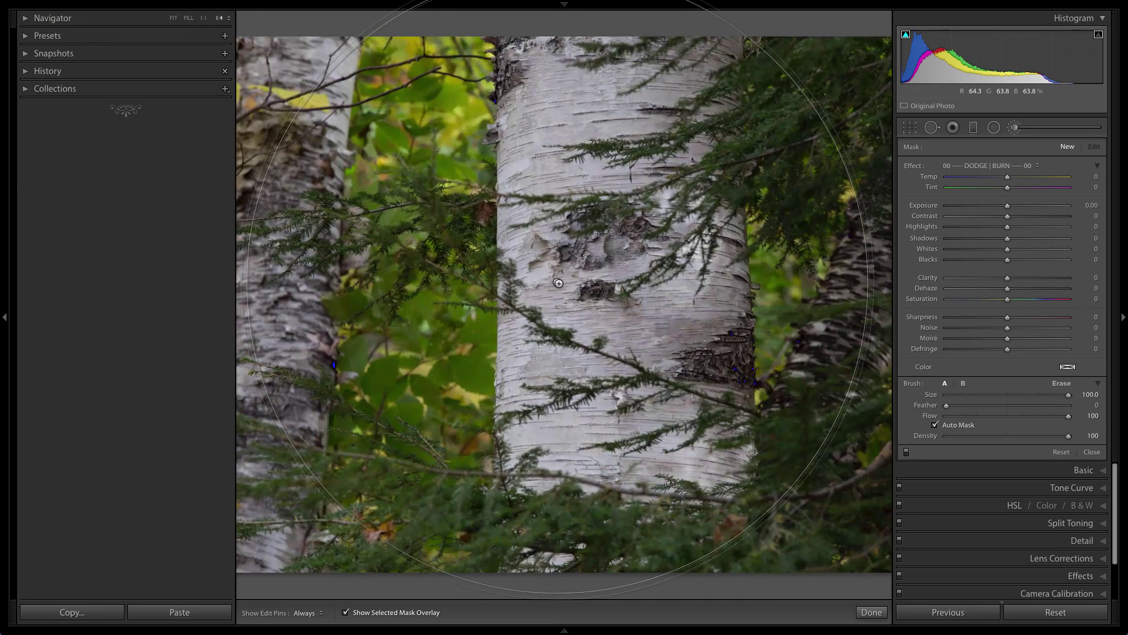
click(225, 22)
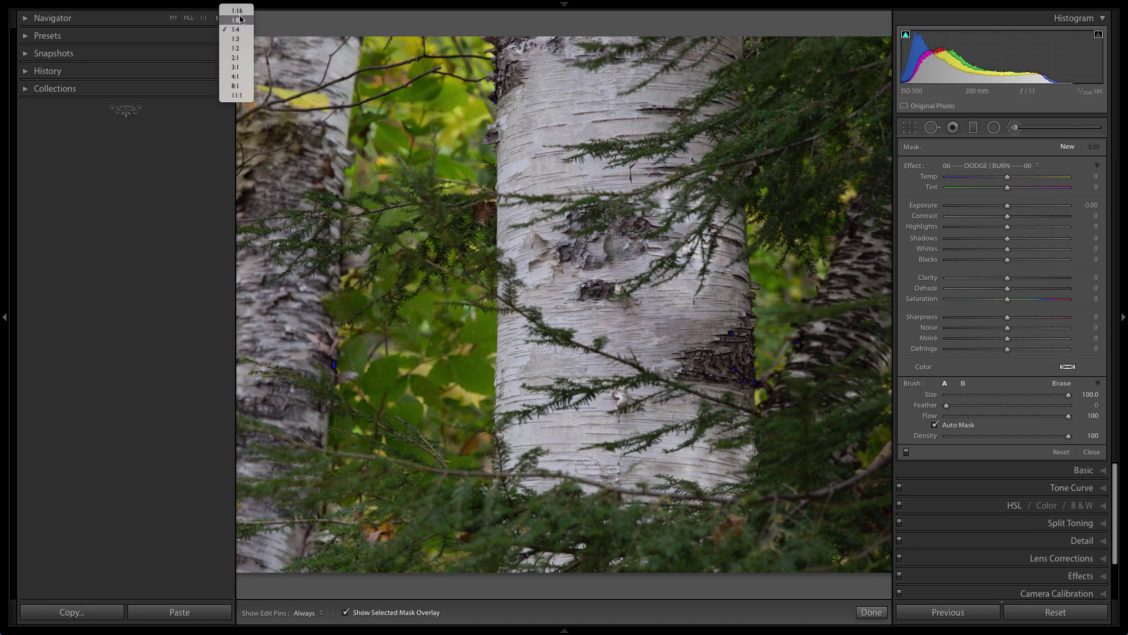
click(239, 18)
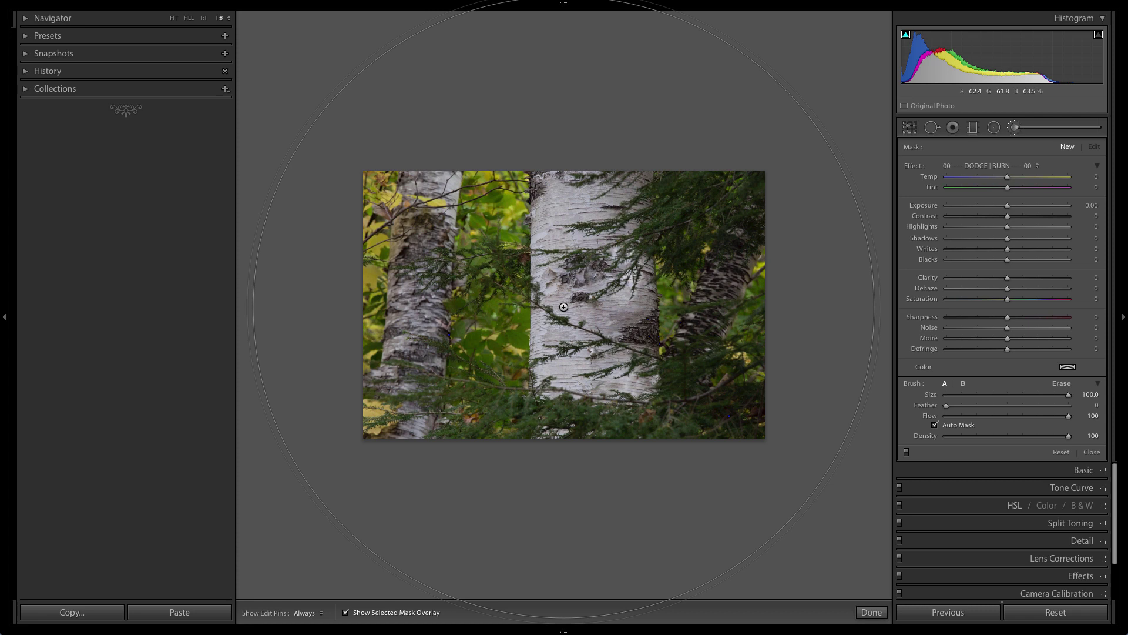
key(o)
key(o)
Step: Paint the auto-masked brush over both white birch trunks with the red overlay visible
click(558, 210)
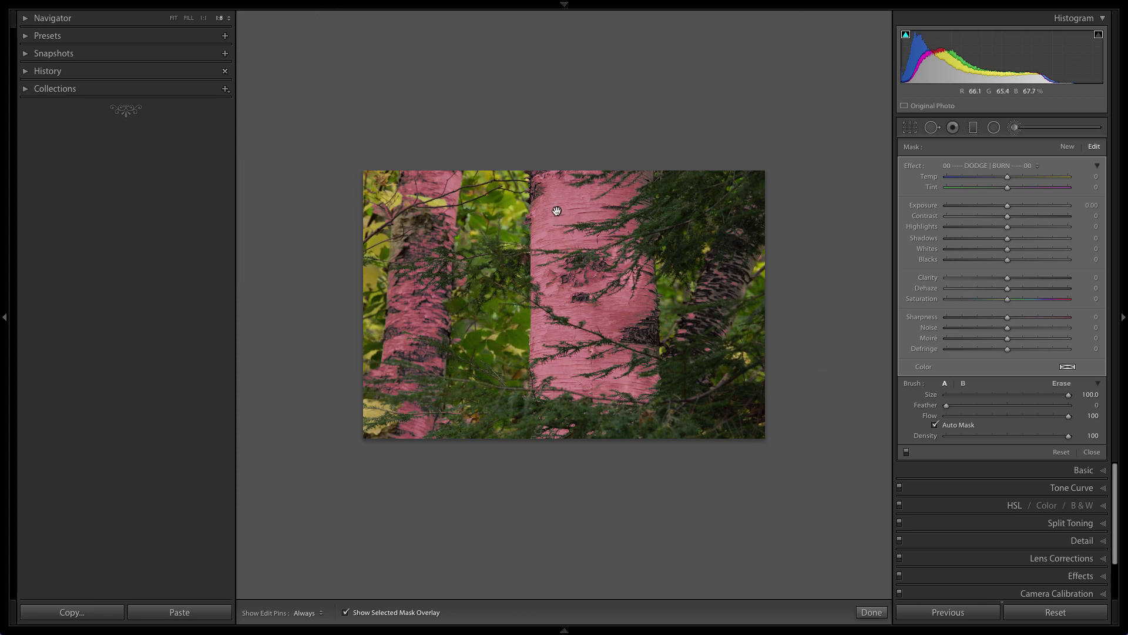
click(641, 218)
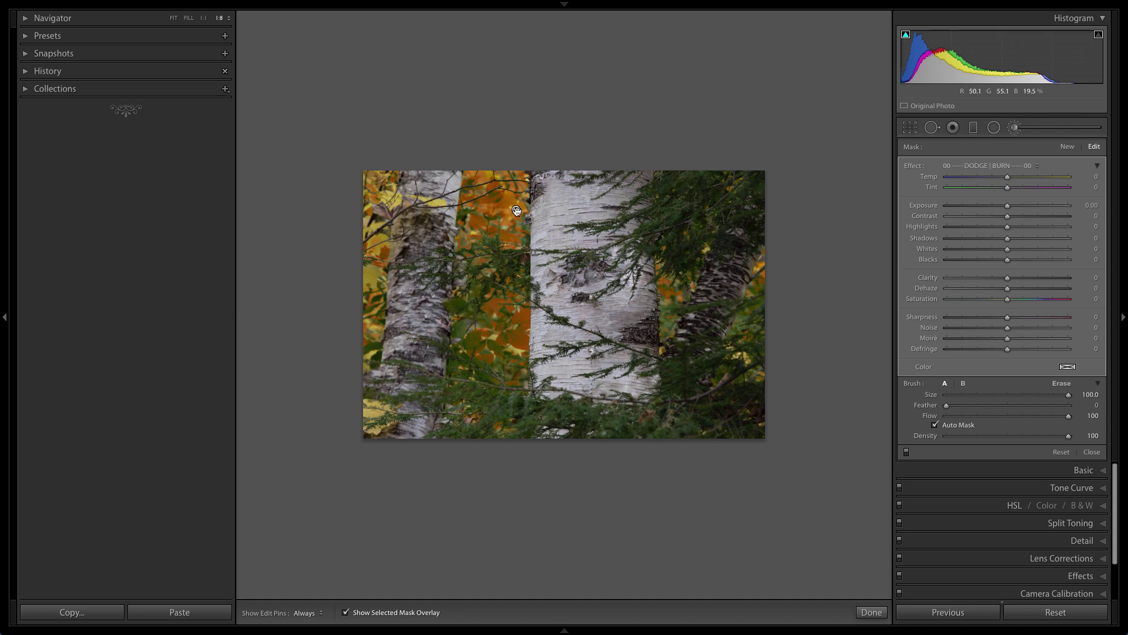
mouse_move(532, 214)
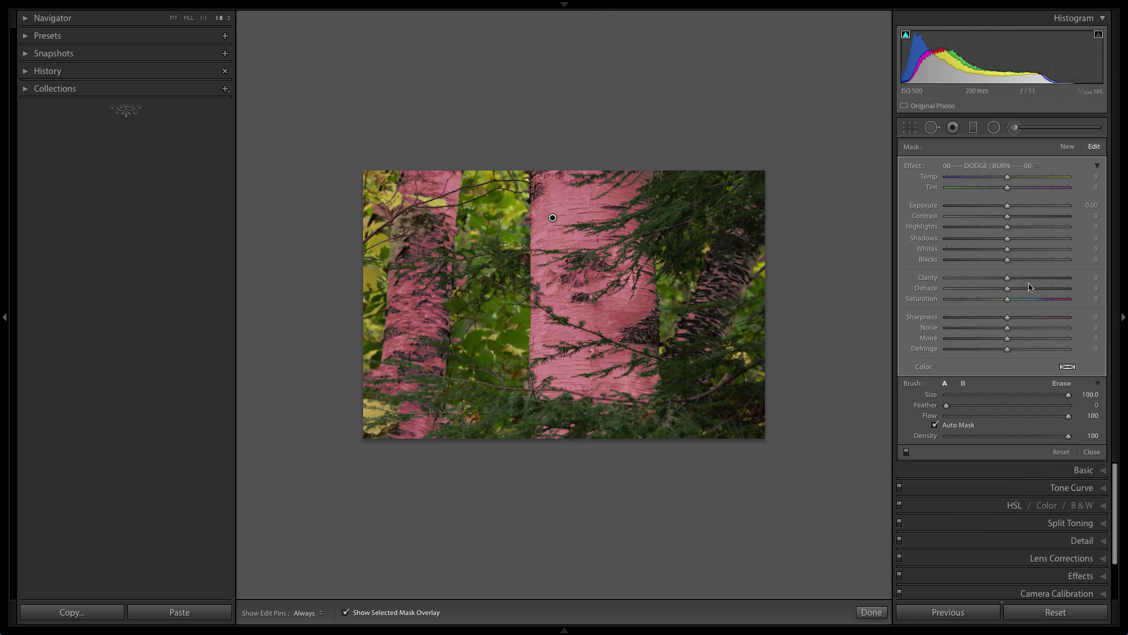
Step: Hide the overlay and give the trunk mask Contrast 25, Highlights 23, Whites 40, Blacks -14, Clarity 26
key(o)
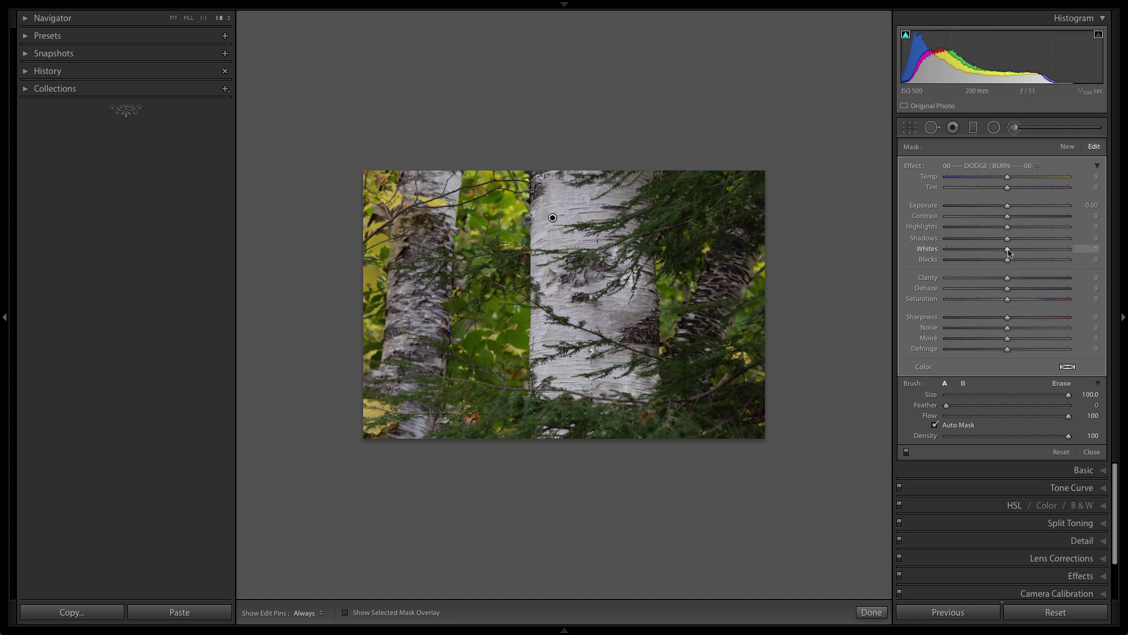
drag(1007, 252, 1023, 221)
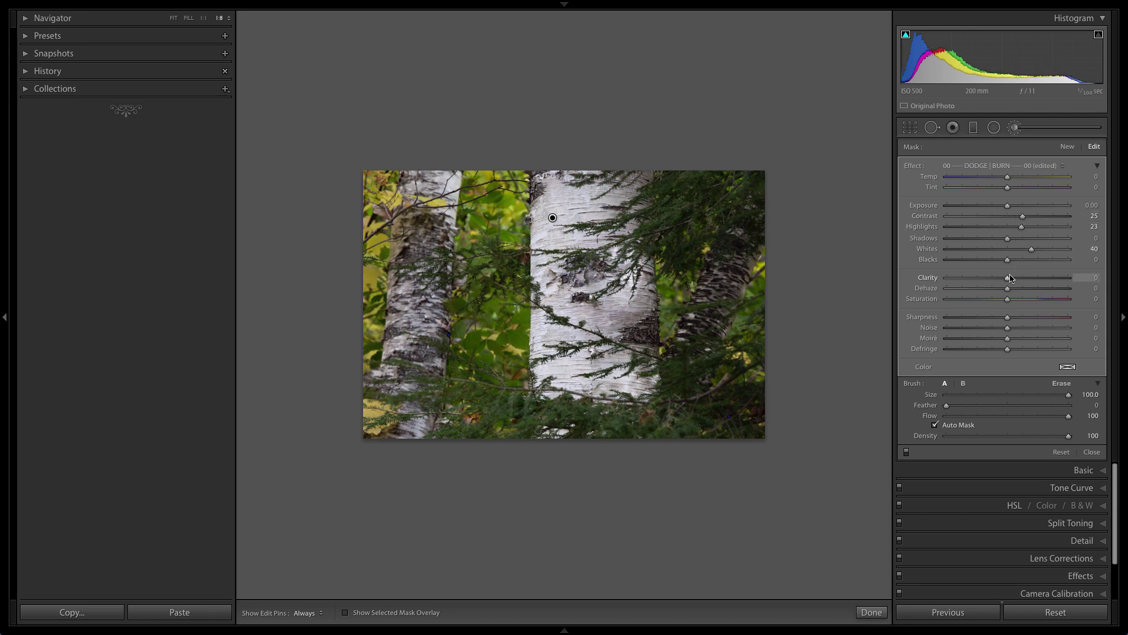
mouse_move(1007, 277)
mouse_down()
mouse_move(1024, 282)
mouse_move(1001, 264)
mouse_up()
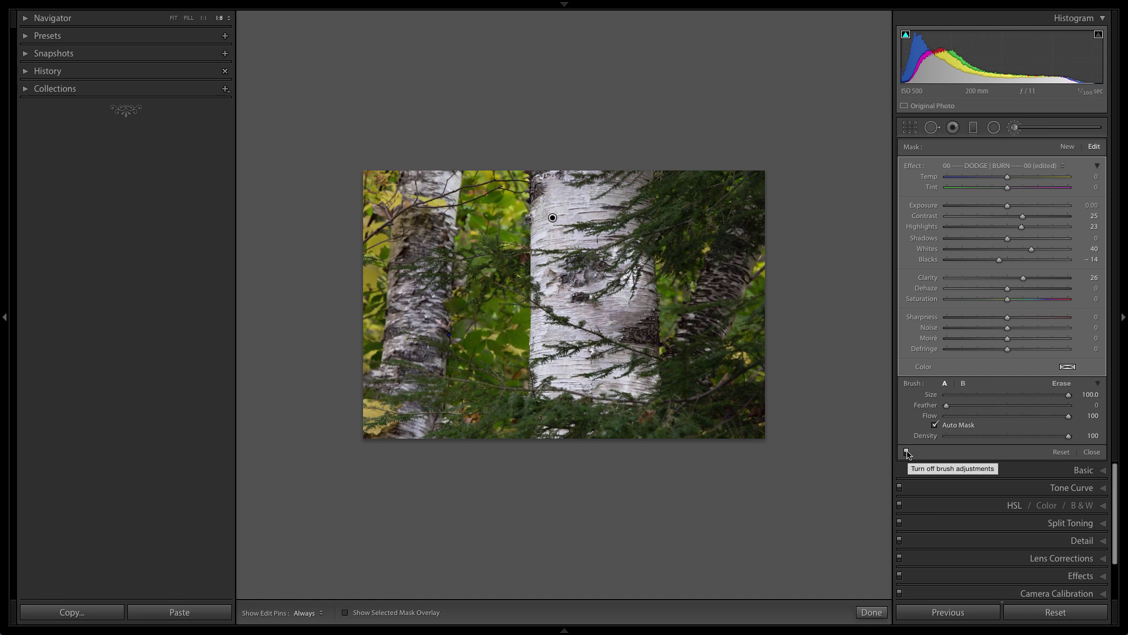
click(906, 452)
click(907, 452)
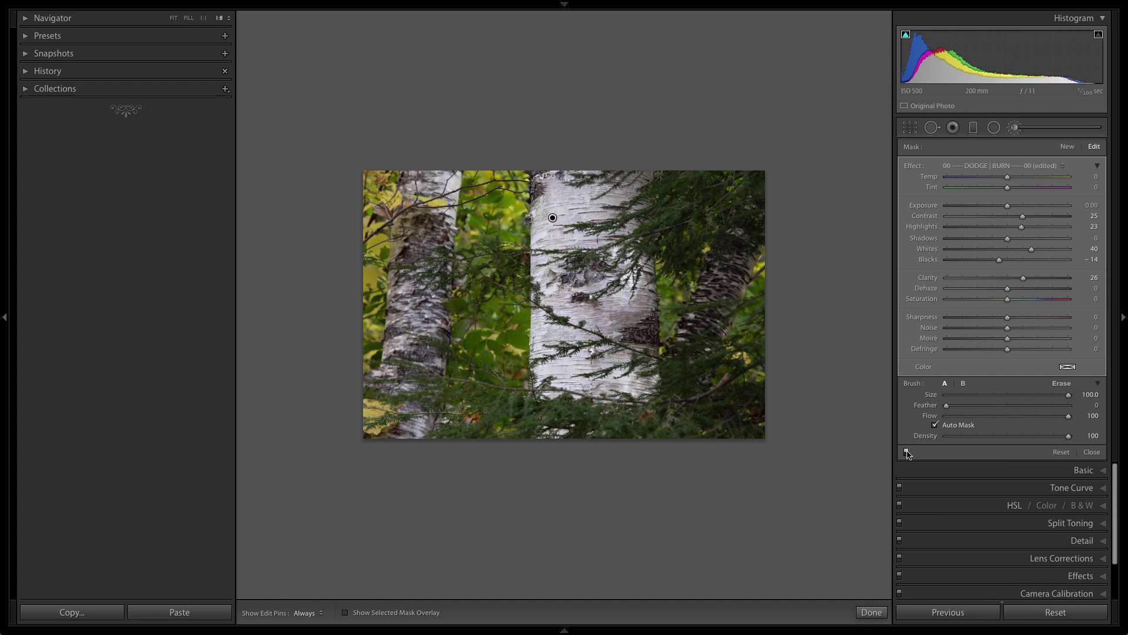
click(906, 452)
click(906, 452)
click(906, 452)
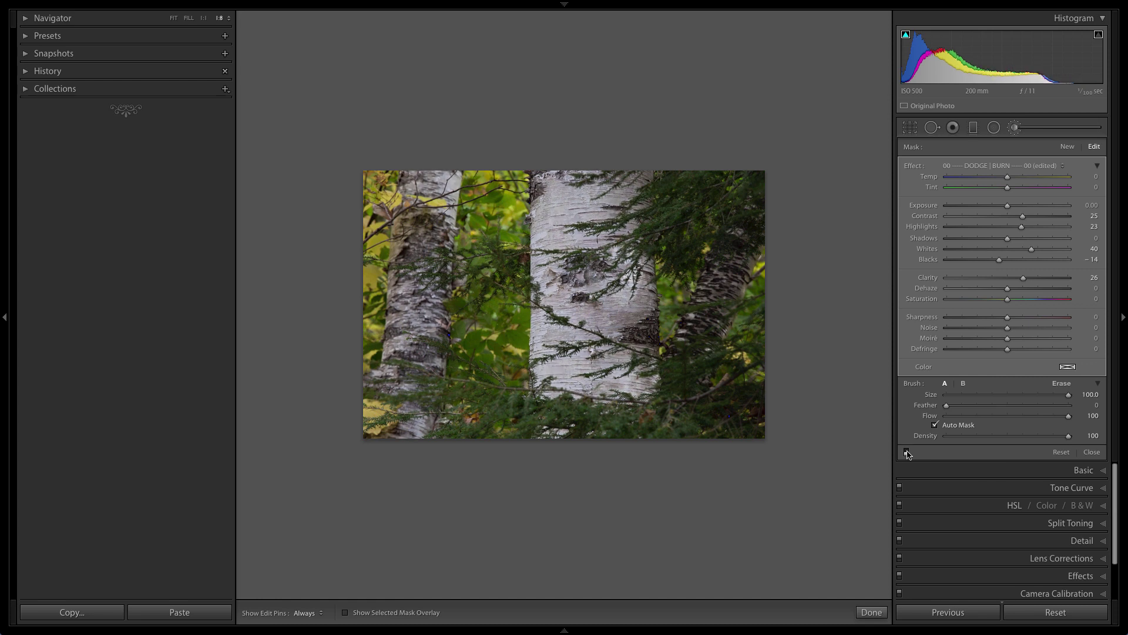
click(906, 452)
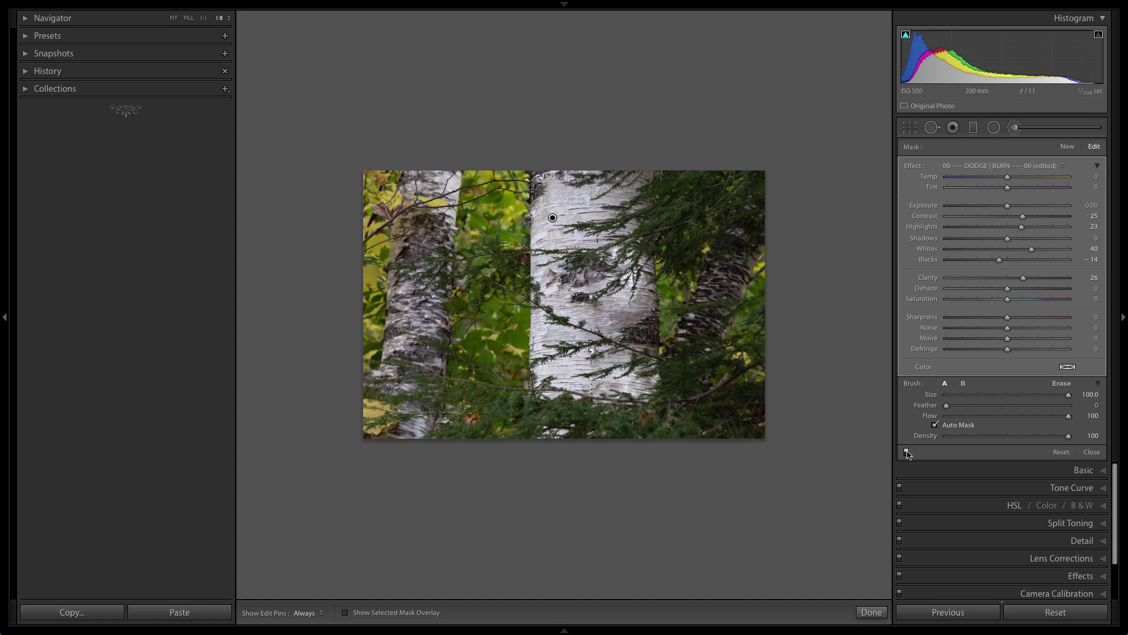
Step: Create a new brush mask on the foliage between the trunks and show its overlay
click(1067, 148)
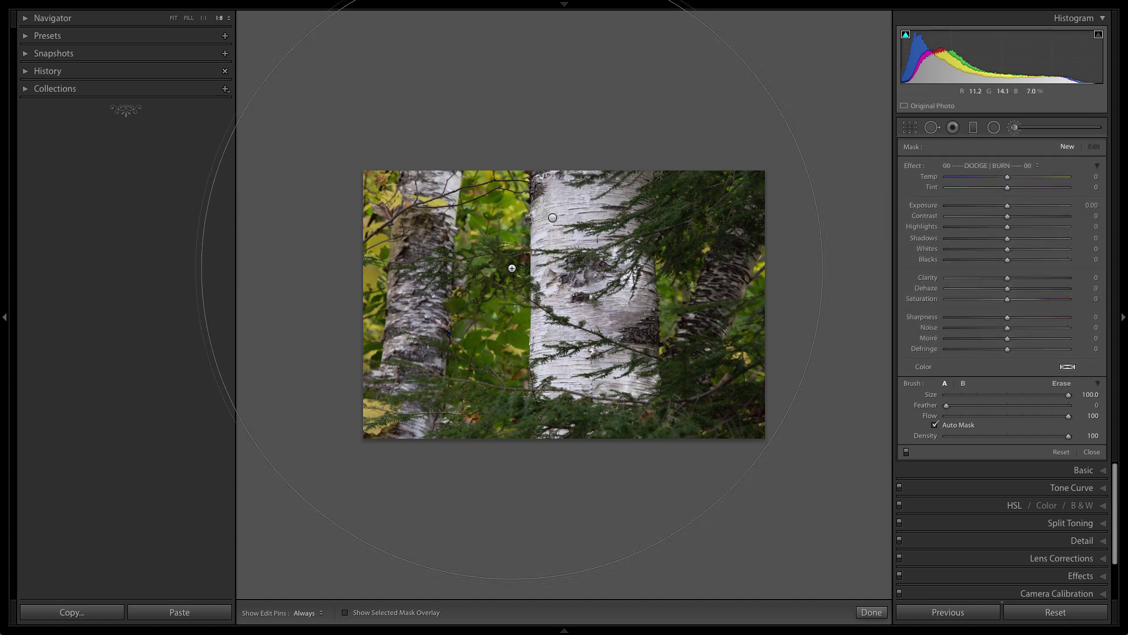
click(514, 339)
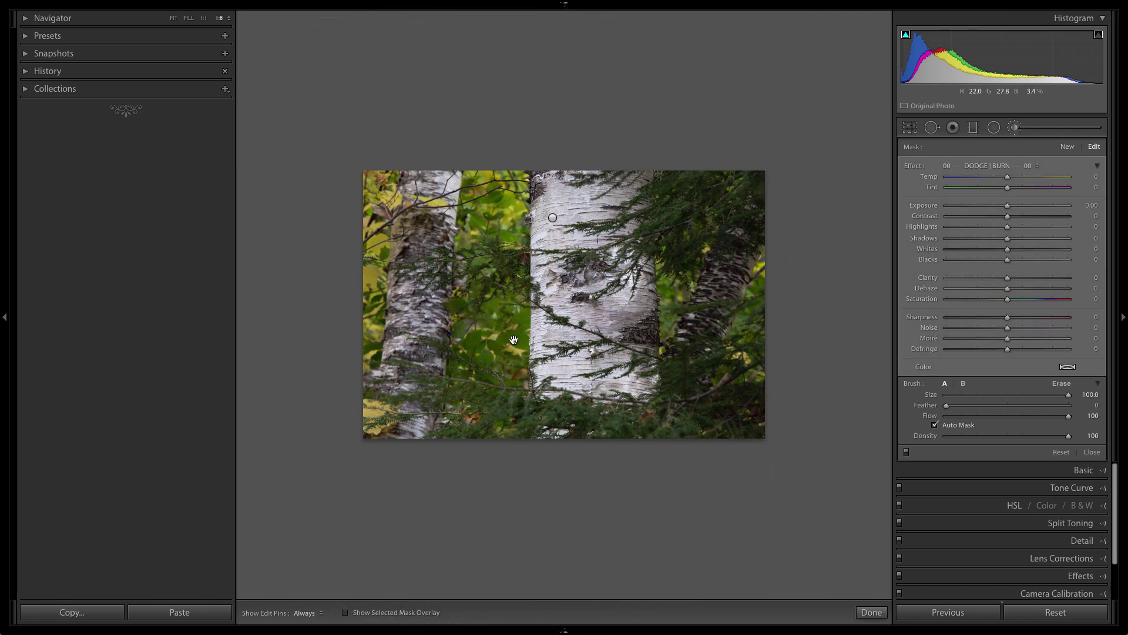
key(o)
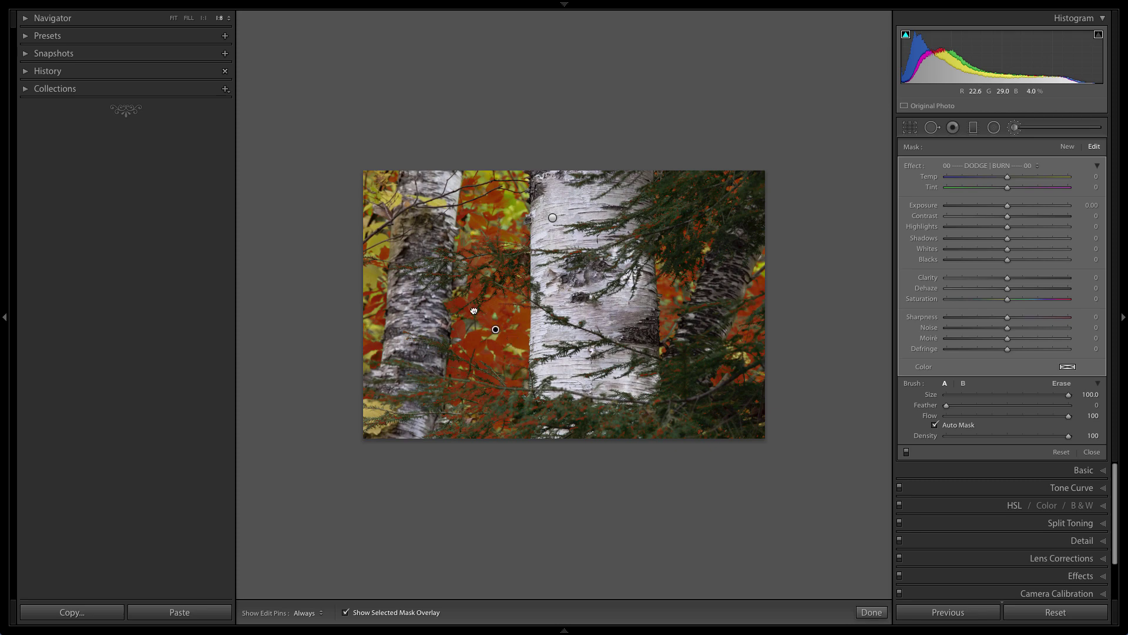
Step: Paint the foliage mask onto the left-edge leaves and the upper-right pine branches
drag(411, 287, 401, 287)
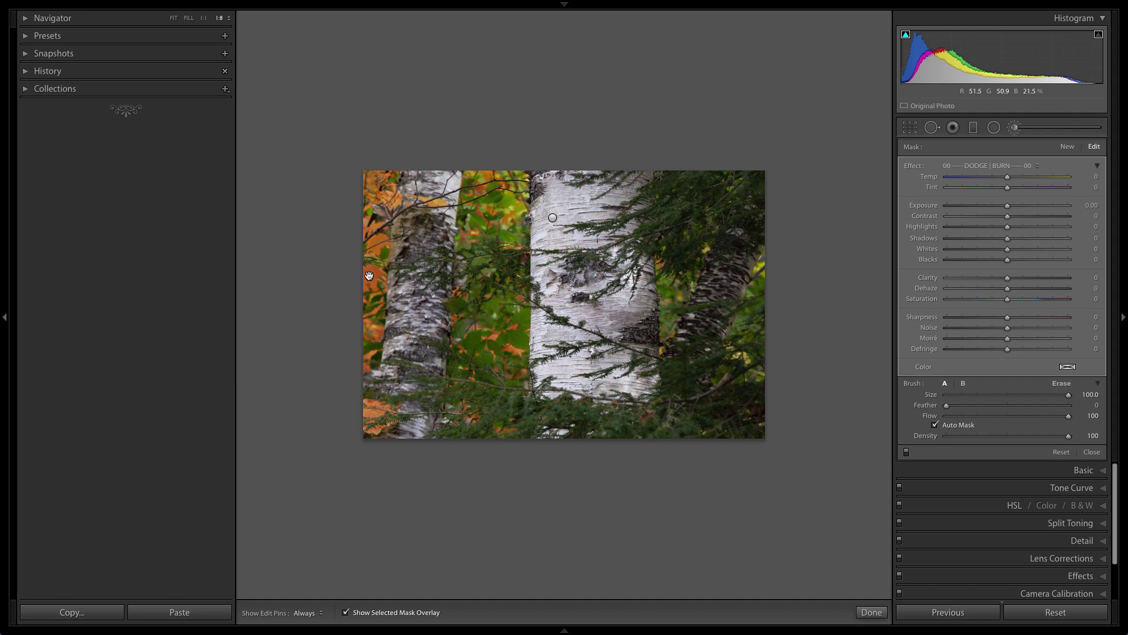
click(492, 322)
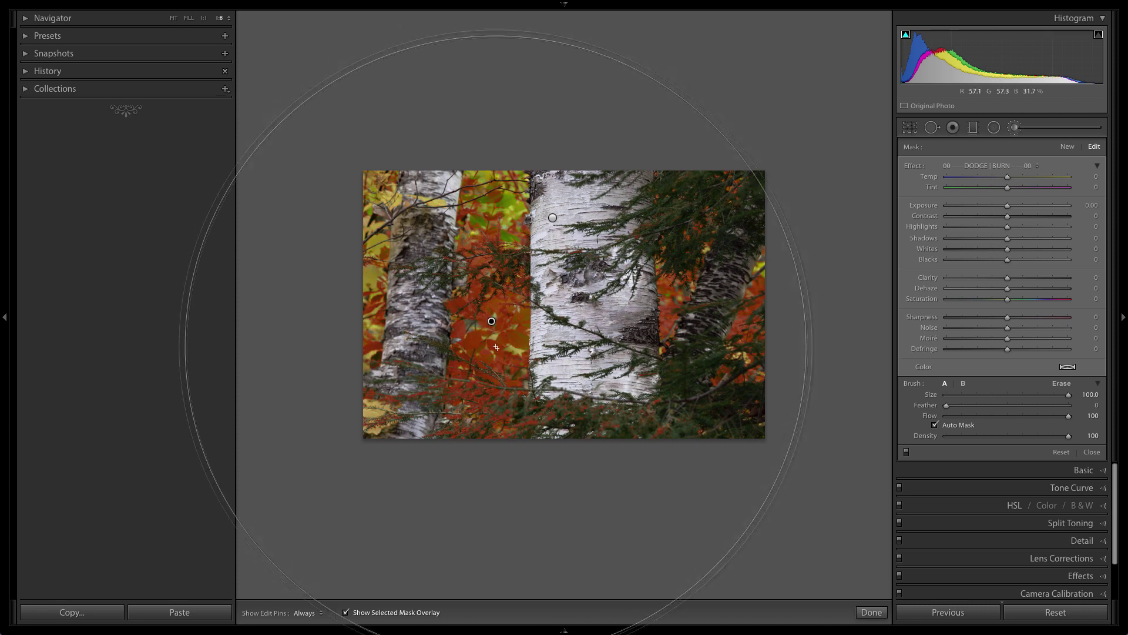
click(703, 194)
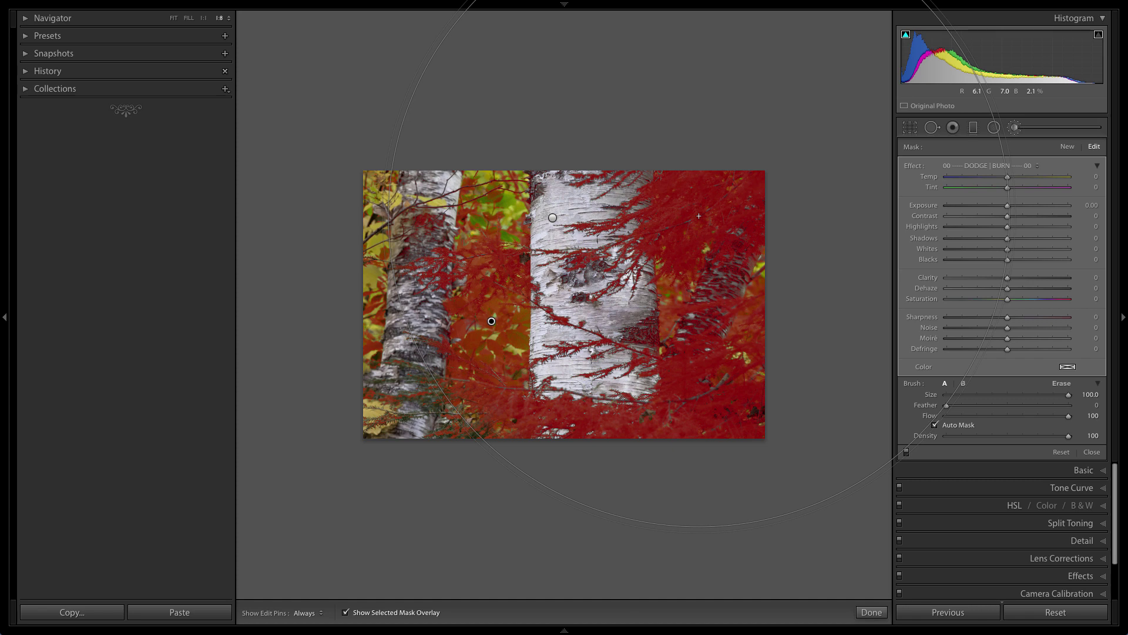
Step: Hide the overlay and set the foliage mask to Exposure -0.16, Shadows 35, Temp 15, Saturation -27, Clarity 9, Sharpness 21
key(o)
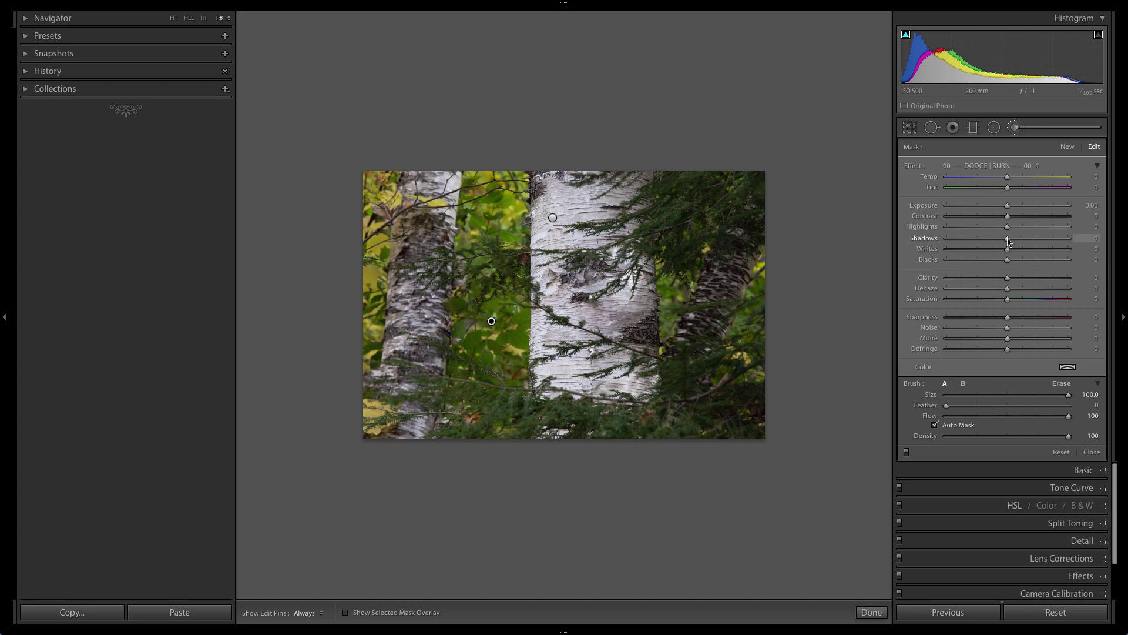
drag(1007, 238, 1030, 241)
drag(1007, 205, 1005, 209)
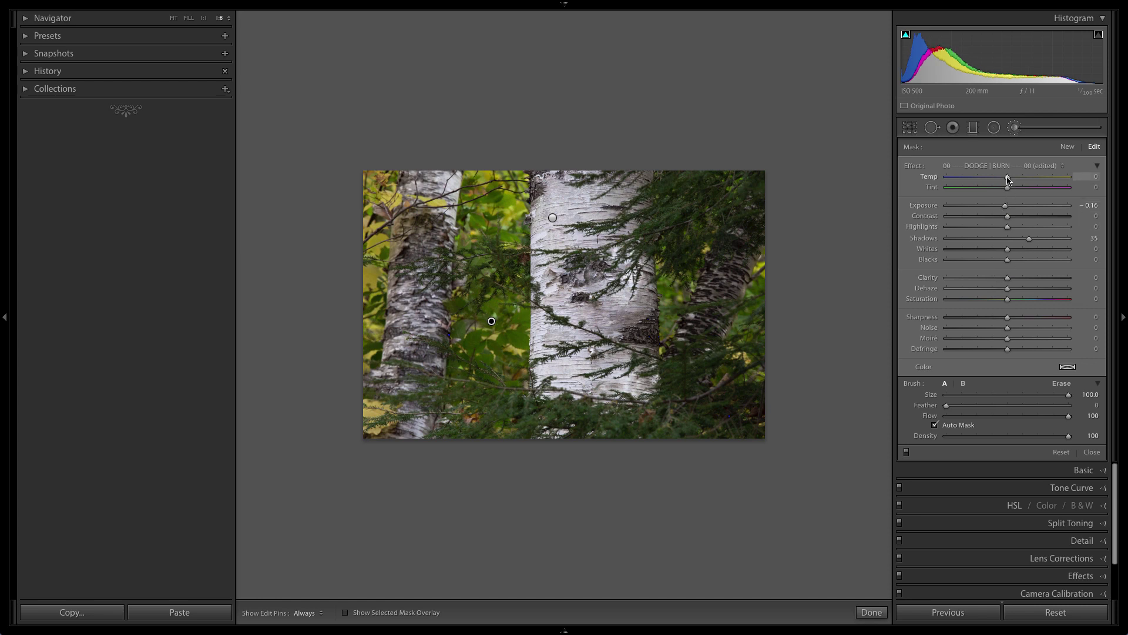
drag(1008, 179, 1017, 181)
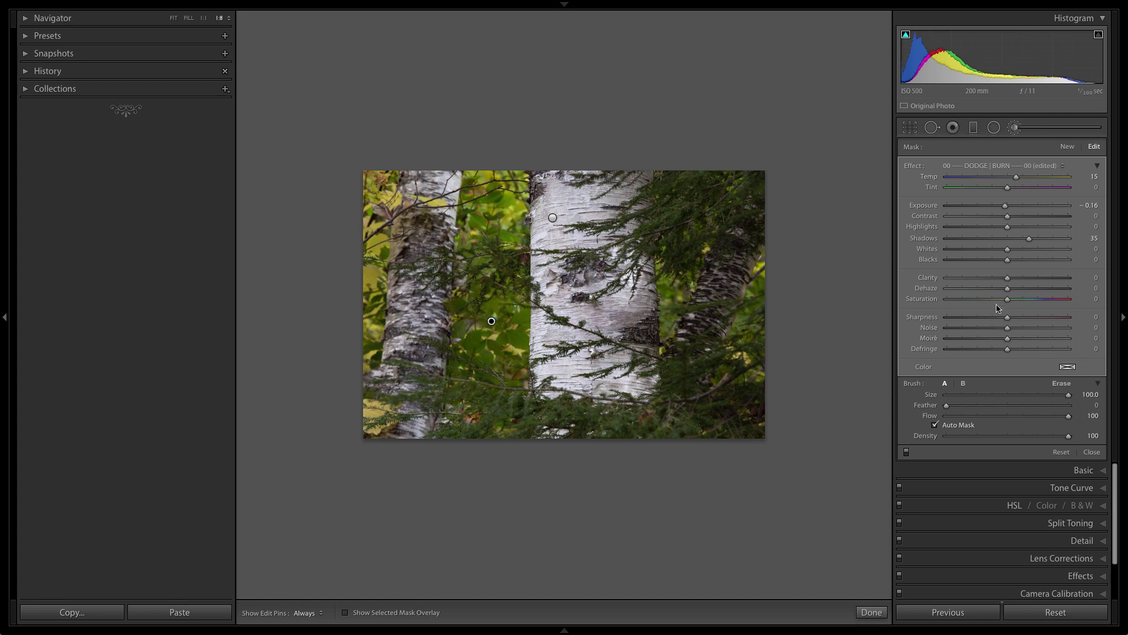
mouse_move(1007, 300)
mouse_down()
mouse_move(1027, 302)
mouse_move(991, 302)
mouse_up()
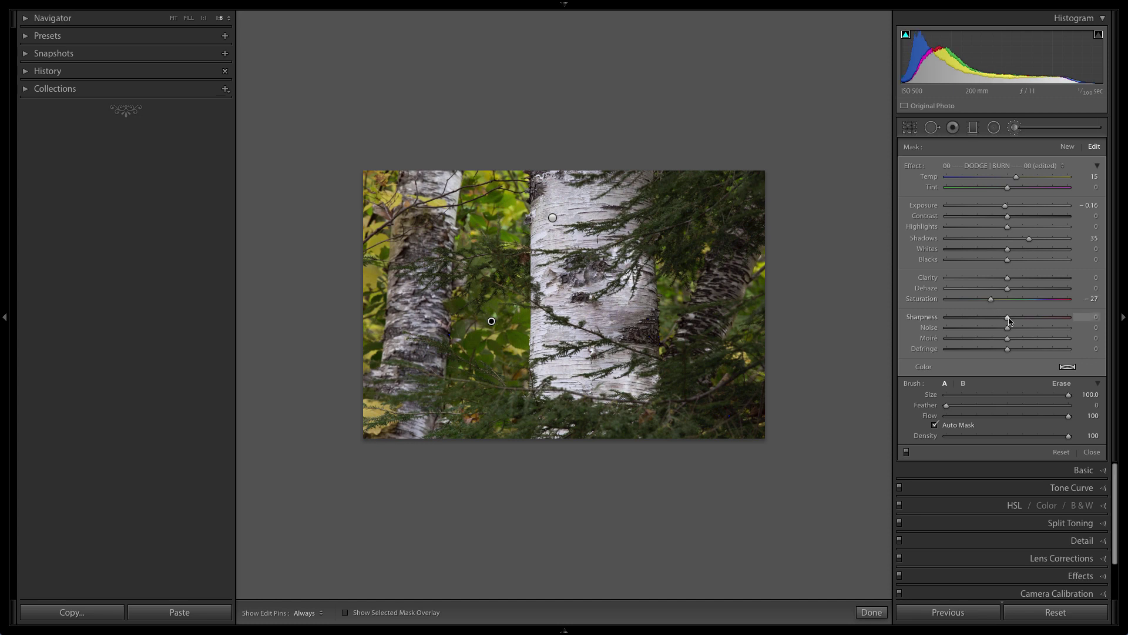
drag(1008, 318, 1021, 320)
drag(1007, 278, 1012, 280)
Step: Switch the foliage brush edits off and back on to compare before and after
click(907, 452)
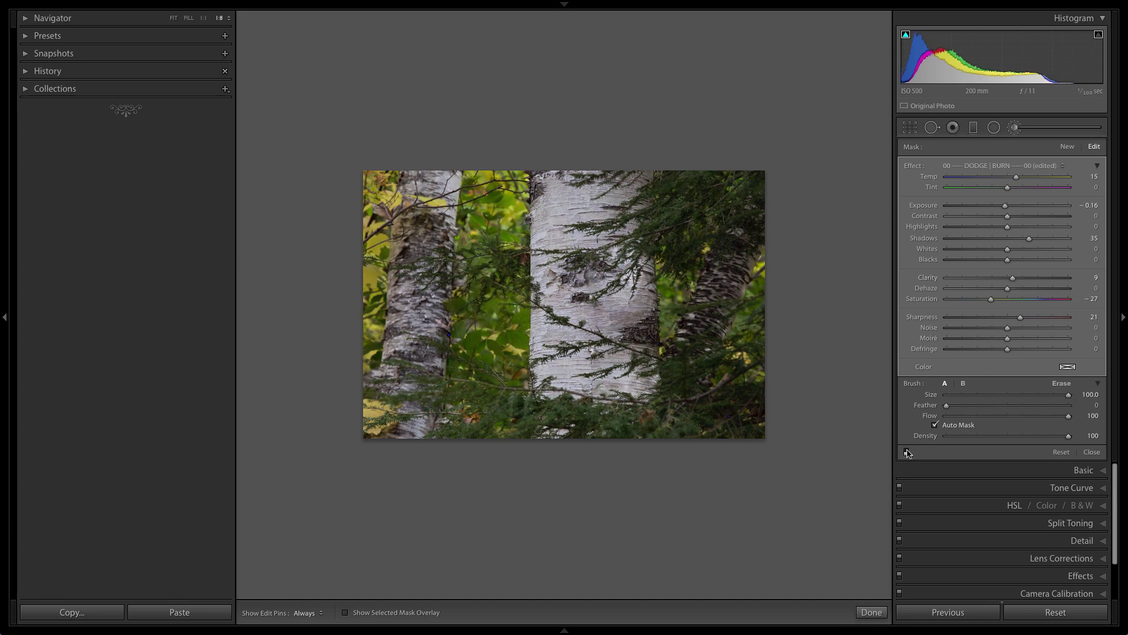
click(907, 452)
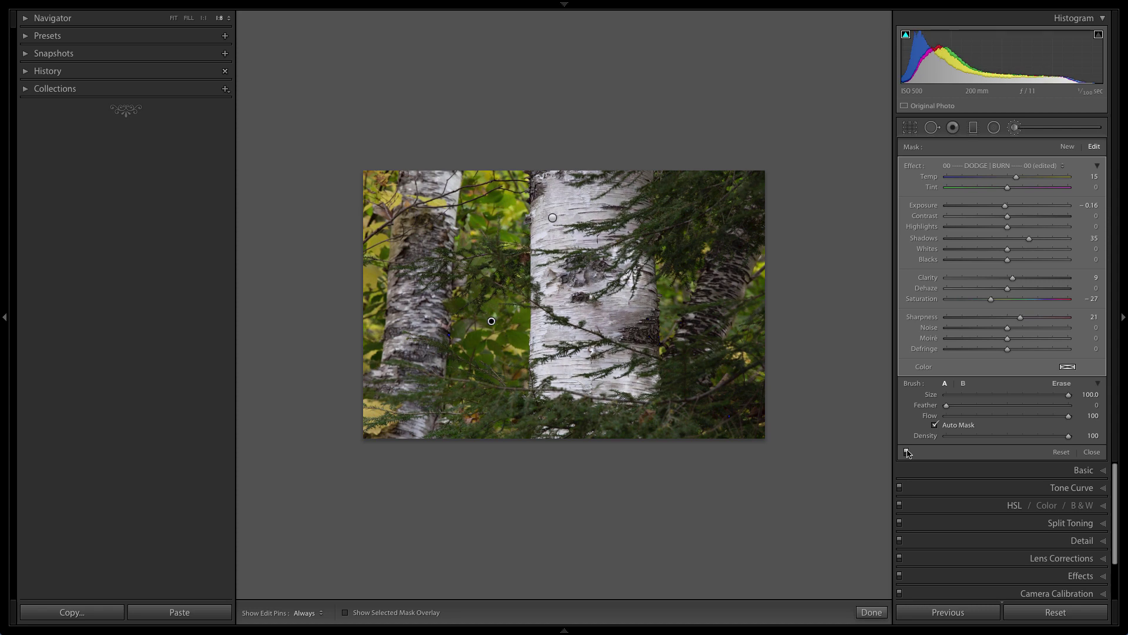